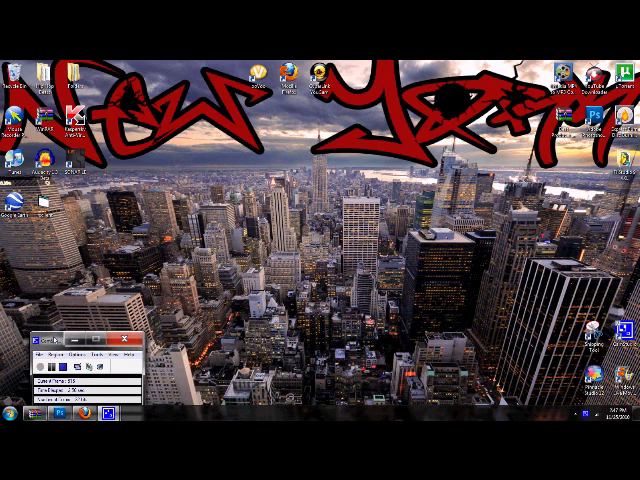
Step: Move the CamStudio window aside, try the desktop shortcut, and dismiss the blocked-file security warning
{"action": "left_click_drag", "start_coordinate": [50, 340], "coordinate": [10, 395]}
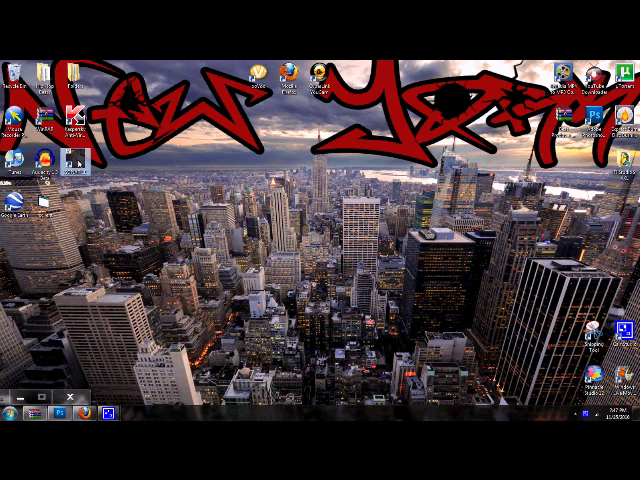
{"action": "double_click", "coordinate": [75, 160]}
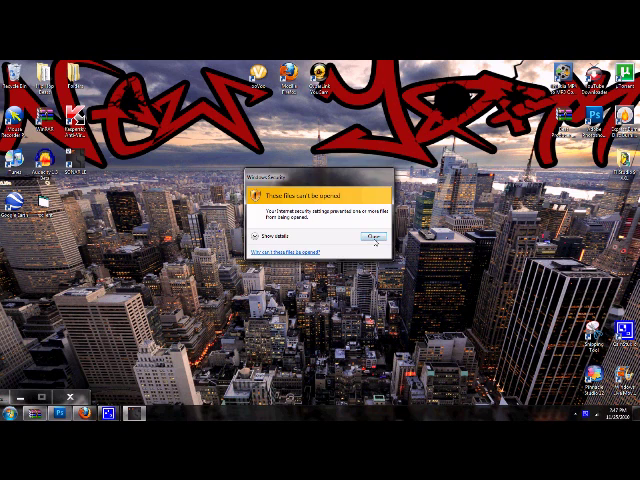
{"action": "left_click", "coordinate": [373, 237]}
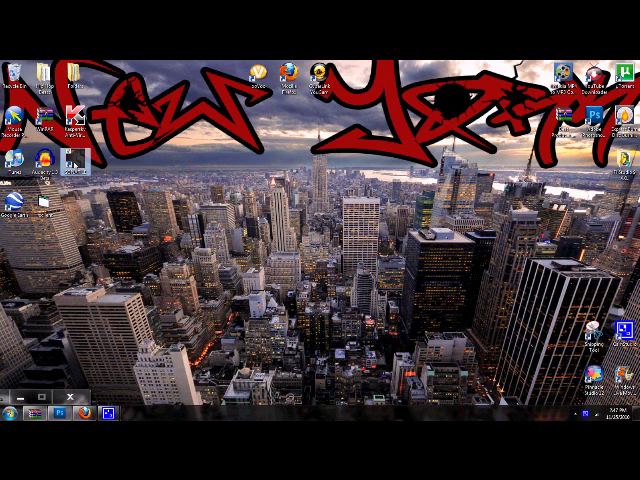
Step: Launch SONAR LE, skip the registration reminder, and create a new project
{"action": "double_click", "coordinate": [75, 160]}
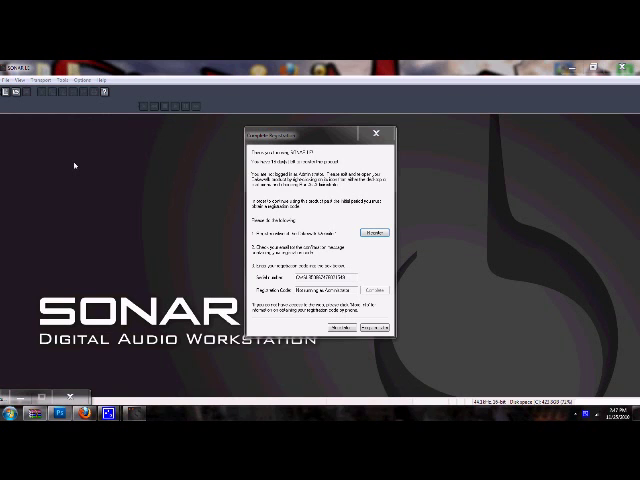
{"action": "left_click", "coordinate": [376, 133]}
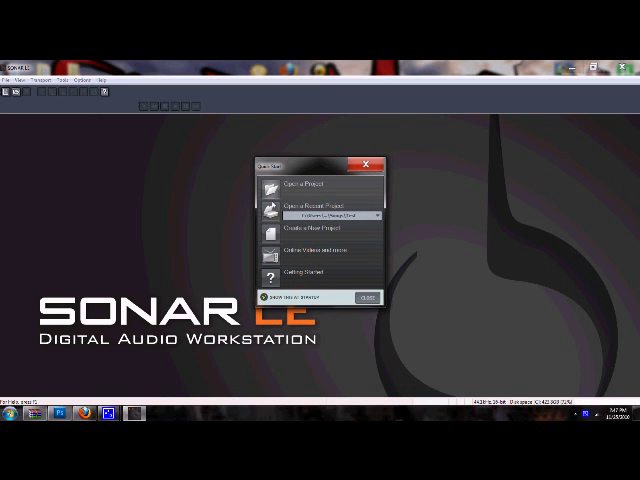
{"action": "left_click", "coordinate": [273, 228]}
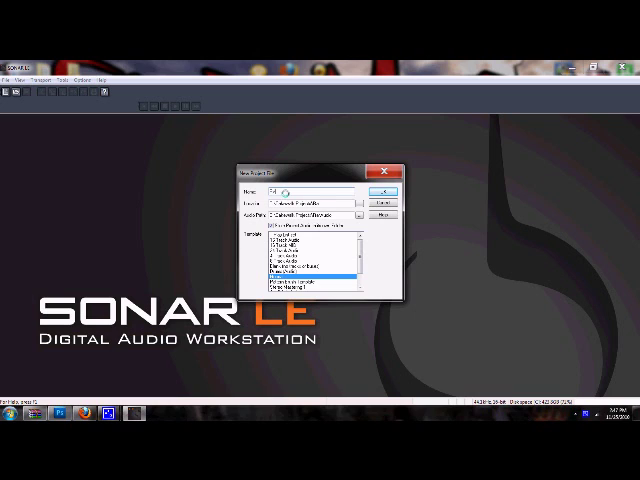
{"action": "type", "text": "test"}
{"action": "key", "text": "Return"}
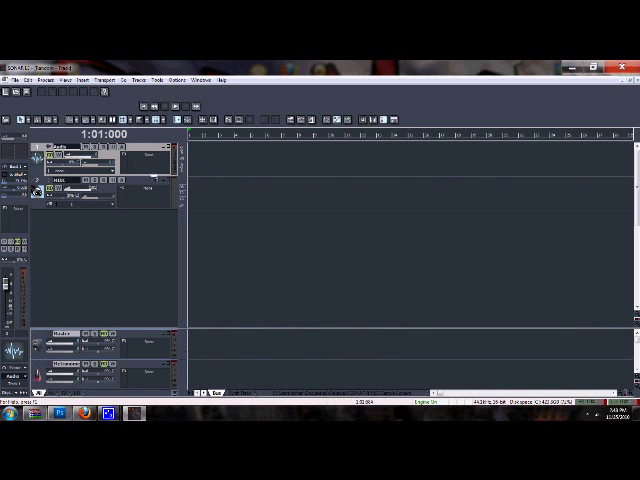
Step: Make the audio and MIDI tracks taller, float the transport panel, and arm the audio track
{"action": "left_click_drag", "start_coordinate": [142, 178], "coordinate": [142, 203]}
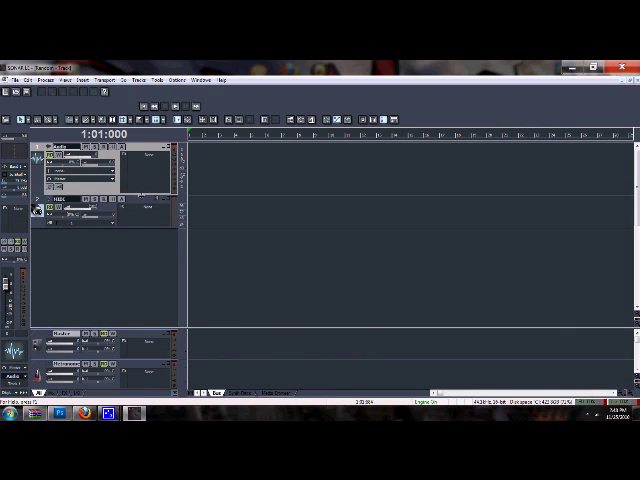
{"action": "left_click_drag", "start_coordinate": [137, 227], "coordinate": [137, 245]}
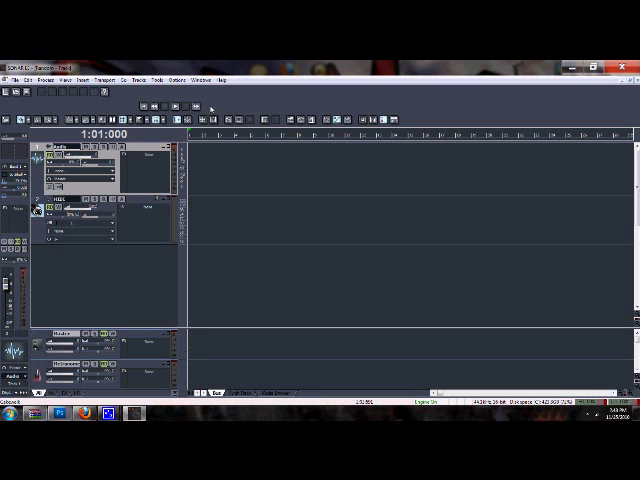
{"action": "left_click_drag", "start_coordinate": [230, 107], "coordinate": [70, 312]}
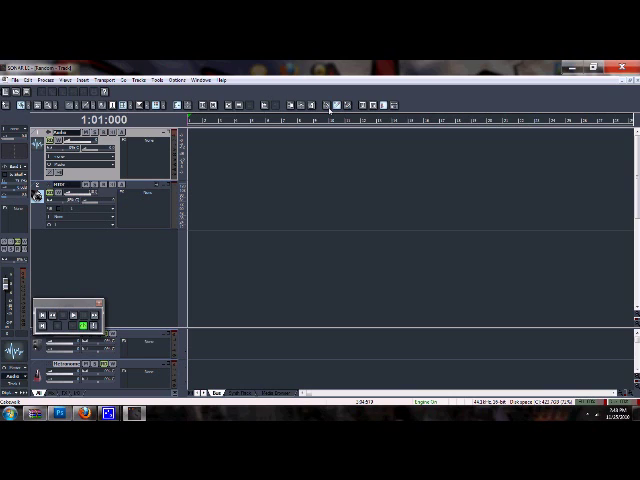
{"action": "left_click_drag", "start_coordinate": [88, 303], "coordinate": [92, 275]}
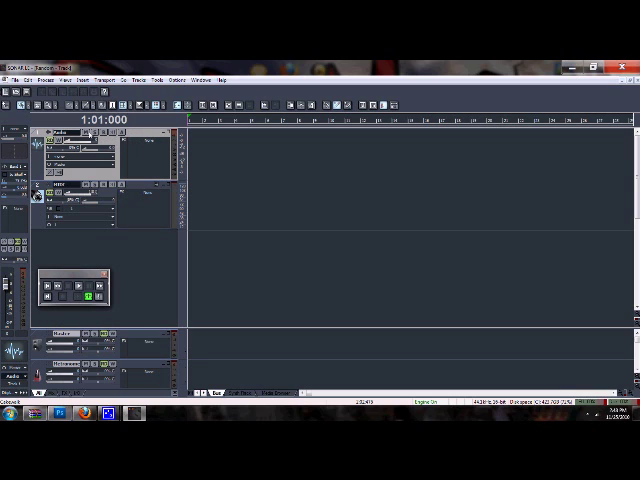
{"action": "left_click", "coordinate": [104, 134]}
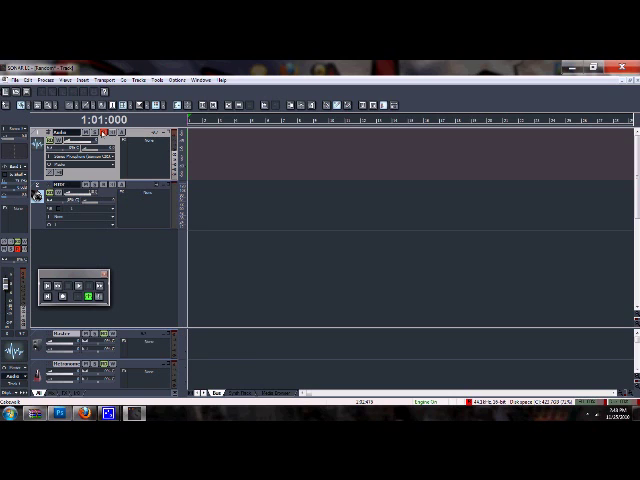
Step: Dock the transport toolbar again and record a short vocal test take on track 1
{"action": "left_click_drag", "start_coordinate": [80, 275], "coordinate": [200, 88]}
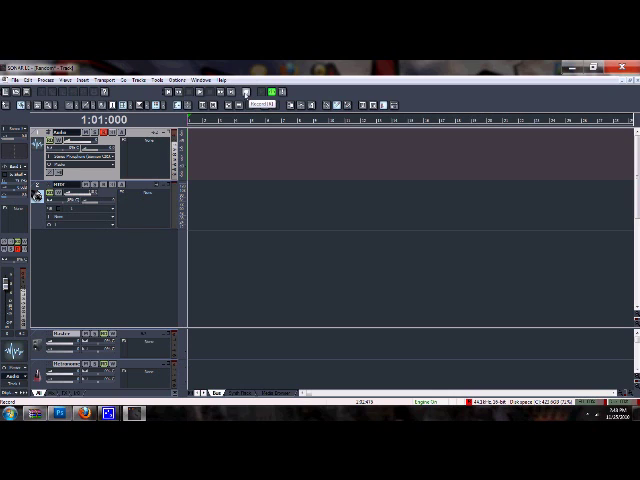
{"action": "left_click", "coordinate": [104, 80]}
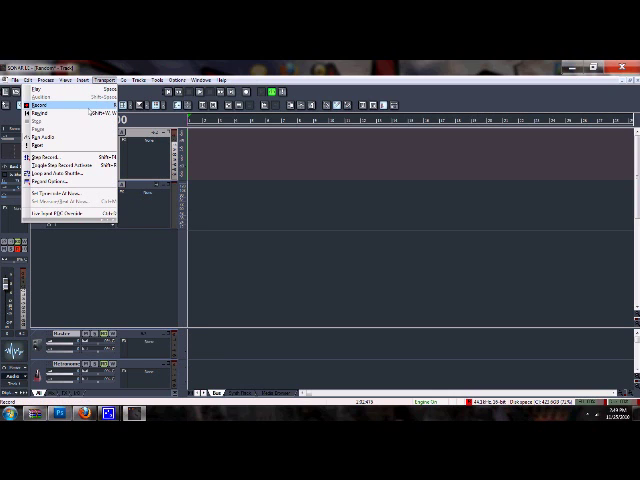
{"action": "left_click", "coordinate": [120, 265]}
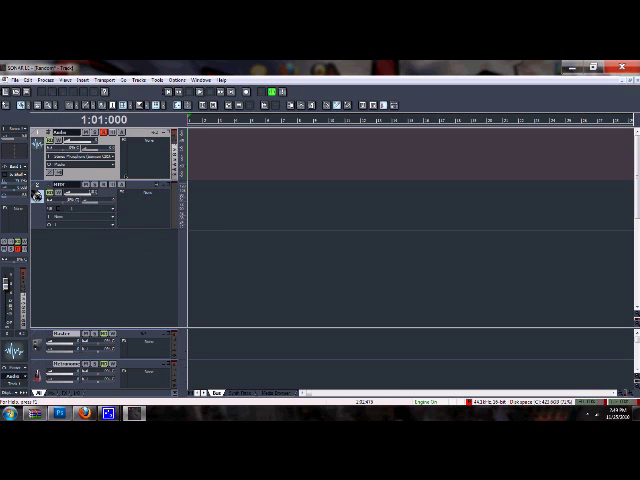
{"action": "left_click", "coordinate": [247, 93]}
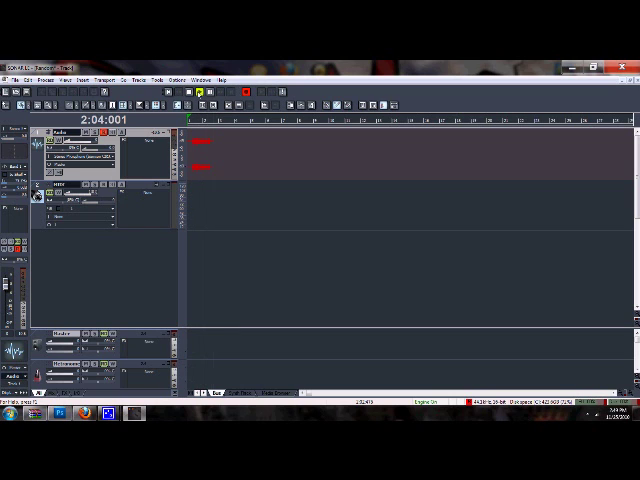
{"action": "left_click", "coordinate": [190, 93]}
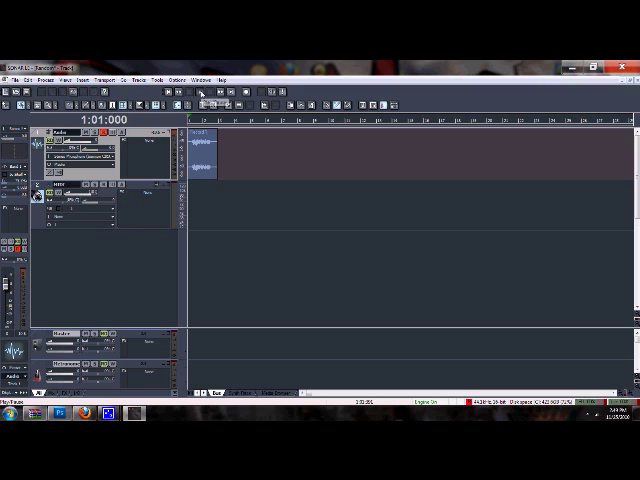
Step: Play the recorded vocal clip back twice, stopping after each pass
{"action": "left_click", "coordinate": [201, 92]}
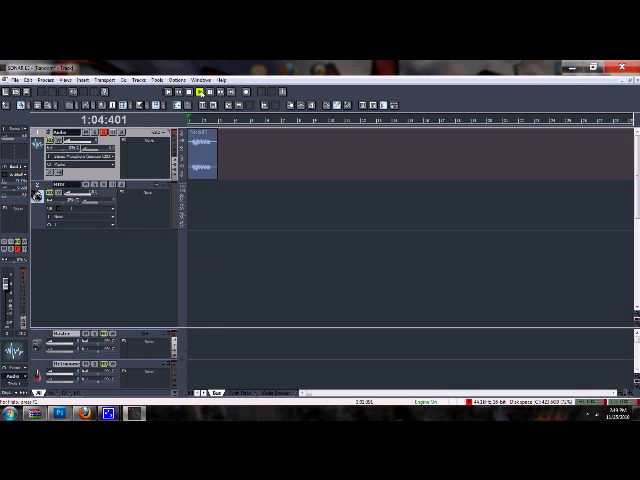
{"action": "left_click", "coordinate": [190, 93]}
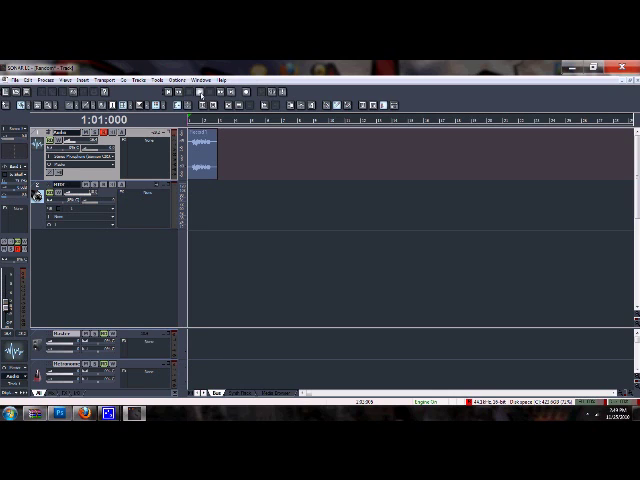
{"action": "left_click", "coordinate": [200, 92]}
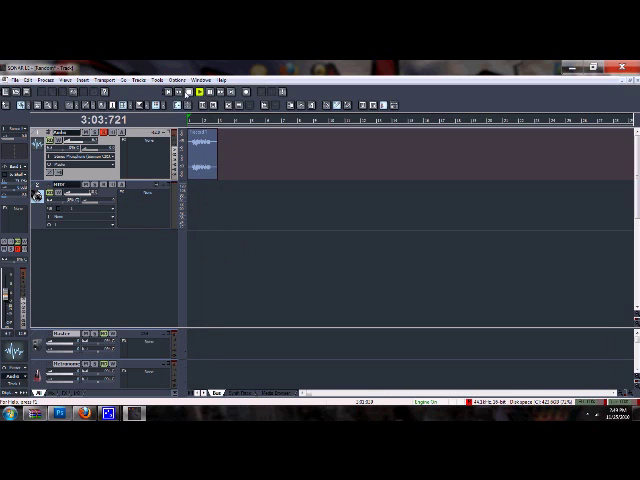
{"action": "left_click", "coordinate": [189, 92]}
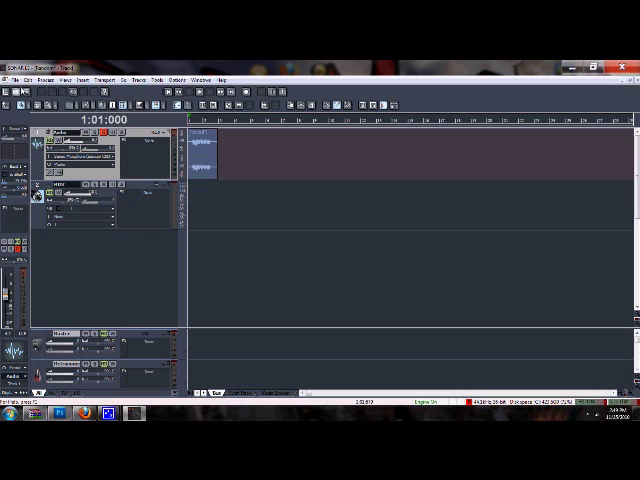
Step: Add a third audio track and make it taller
{"action": "left_click", "coordinate": [8, 104]}
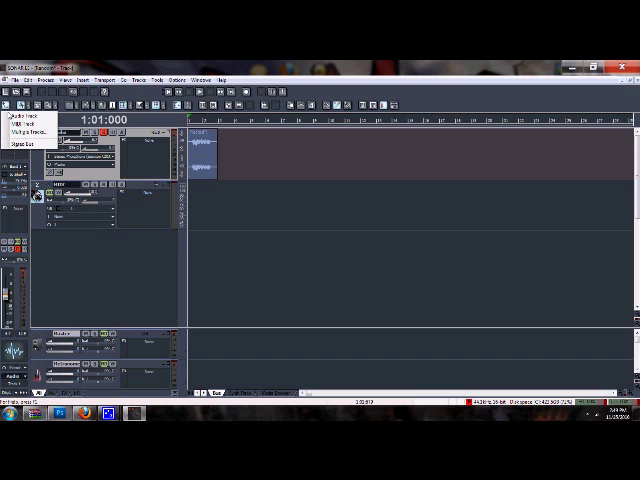
{"action": "left_click", "coordinate": [20, 116]}
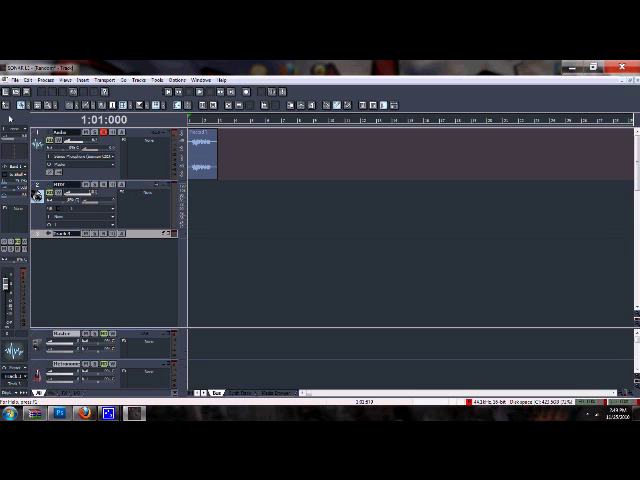
{"action": "left_click_drag", "start_coordinate": [85, 235], "coordinate": [85, 287]}
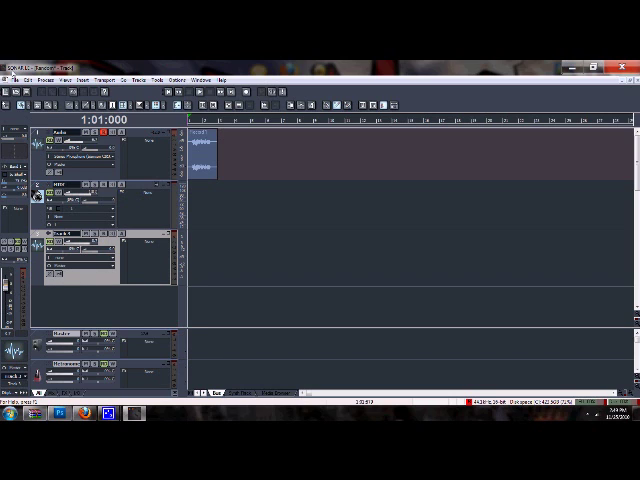
Step: Import the beat from Desktop > Hip Hop Beats onto the new track
{"action": "left_click", "coordinate": [15, 80]}
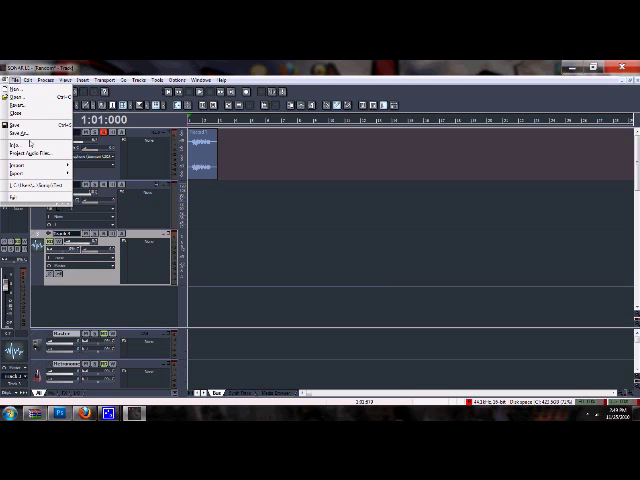
{"action": "mouse_move", "coordinate": [18, 165]}
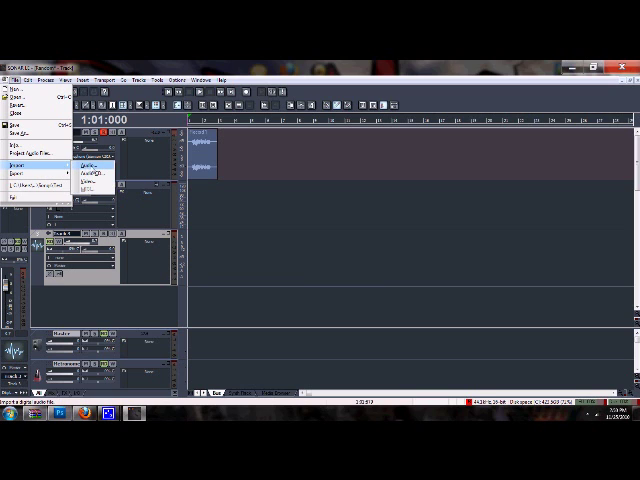
{"action": "left_click", "coordinate": [92, 172]}
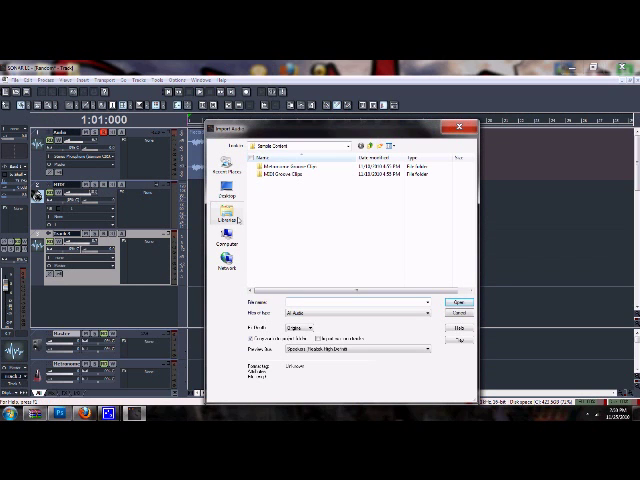
{"action": "left_click", "coordinate": [226, 188]}
{"action": "double_click", "coordinate": [370, 227]}
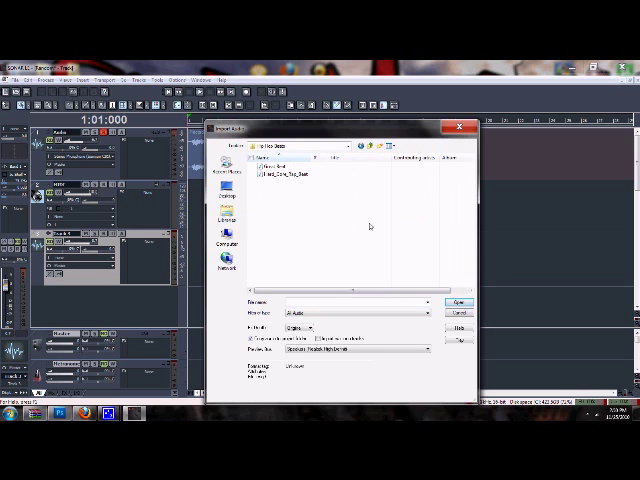
{"action": "double_click", "coordinate": [283, 174]}
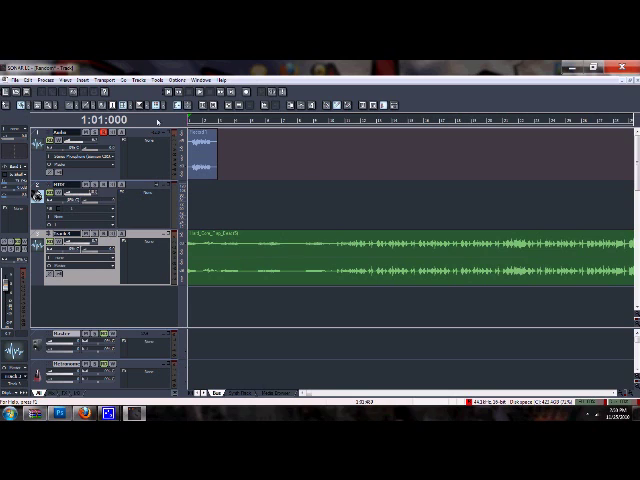
Step: Preview the beat, set the now time to bar 27, and bring up the beat clip's options
{"action": "left_click", "coordinate": [200, 93]}
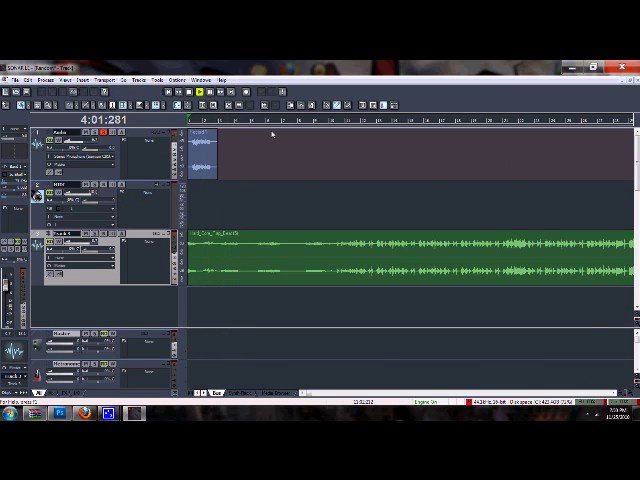
{"action": "left_click", "coordinate": [193, 93]}
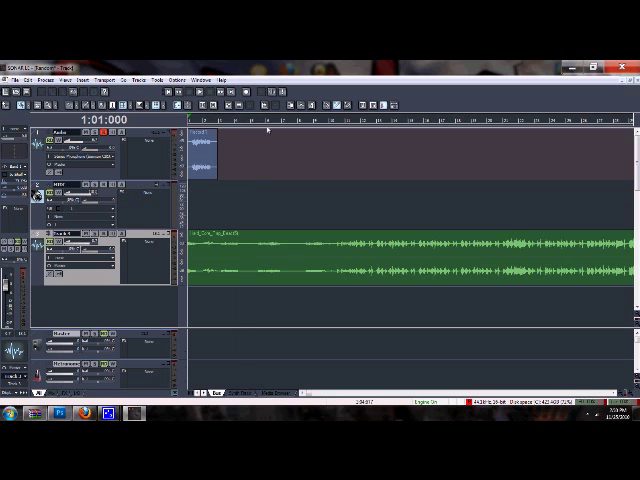
{"action": "left_click", "coordinate": [596, 121]}
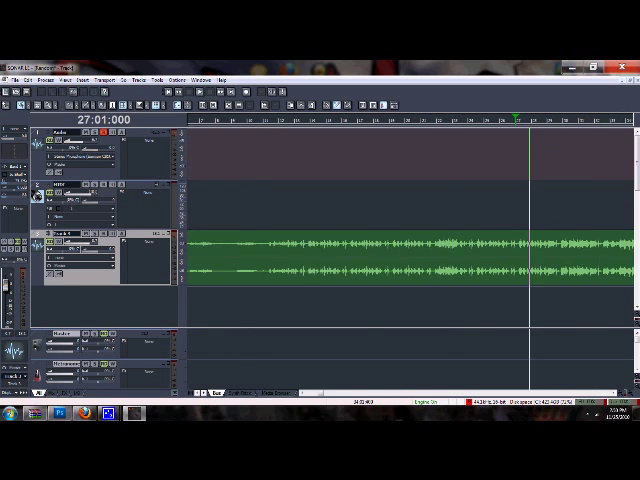
{"action": "scroll", "coordinate": [400, 260], "scroll_direction": "right", "scroll_amount": 5}
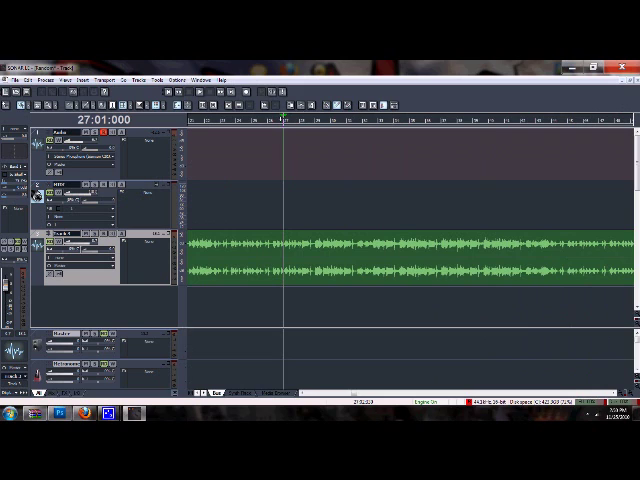
{"action": "left_click", "coordinate": [284, 225]}
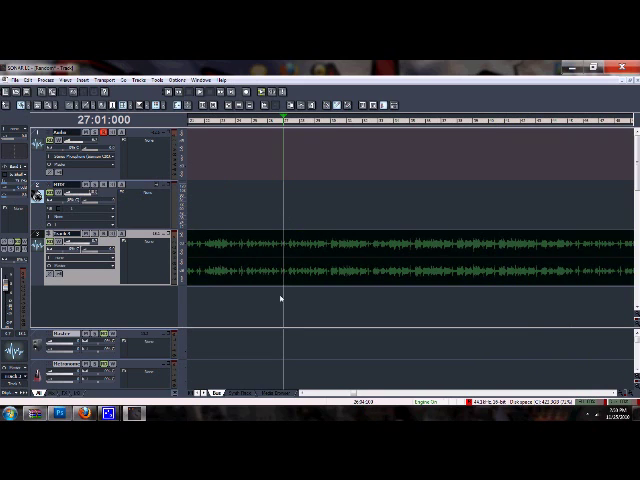
{"action": "right_click", "coordinate": [290, 245]}
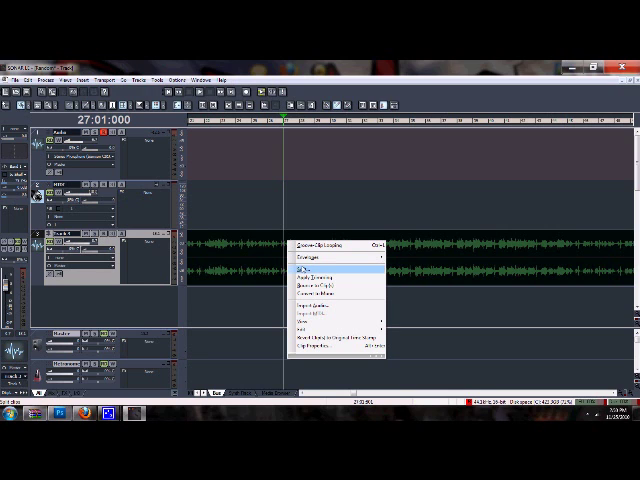
Step: Split the beat clip at bar 27
{"action": "left_click", "coordinate": [302, 269]}
{"action": "left_click_drag", "start_coordinate": [320, 177], "coordinate": [435, 152]}
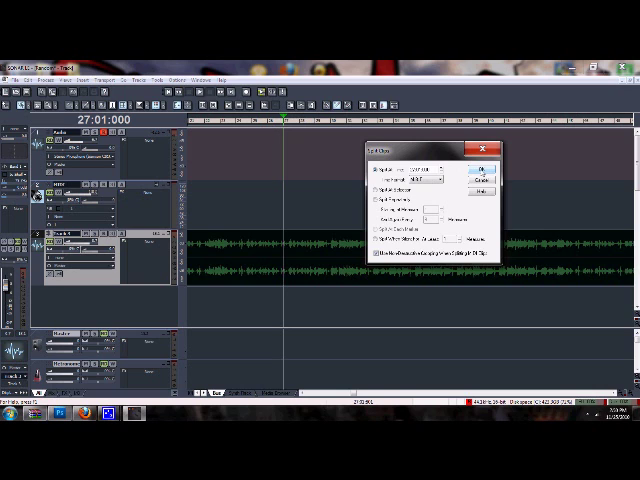
{"action": "left_click", "coordinate": [481, 170]}
{"action": "left_click", "coordinate": [414, 291]}
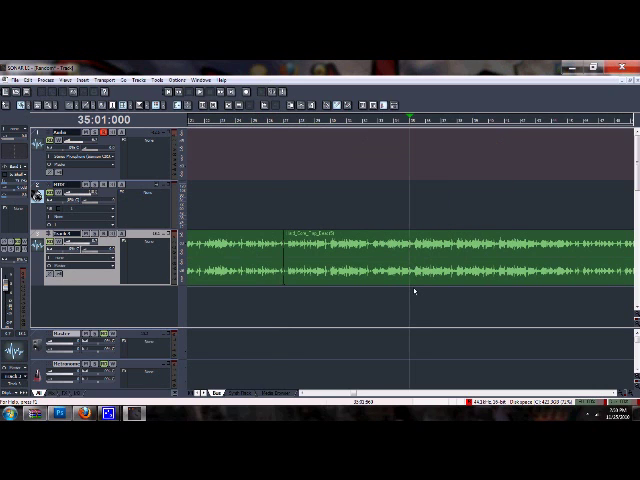
Step: Delete the part of the beat after the bar 27 split
{"action": "left_click", "coordinate": [379, 245]}
{"action": "right_click", "coordinate": [355, 268]}
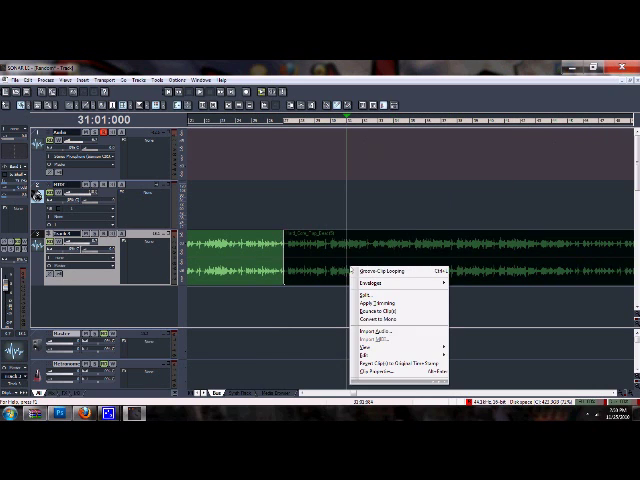
{"action": "mouse_move", "coordinate": [365, 354]}
{"action": "left_click", "coordinate": [290, 380]}
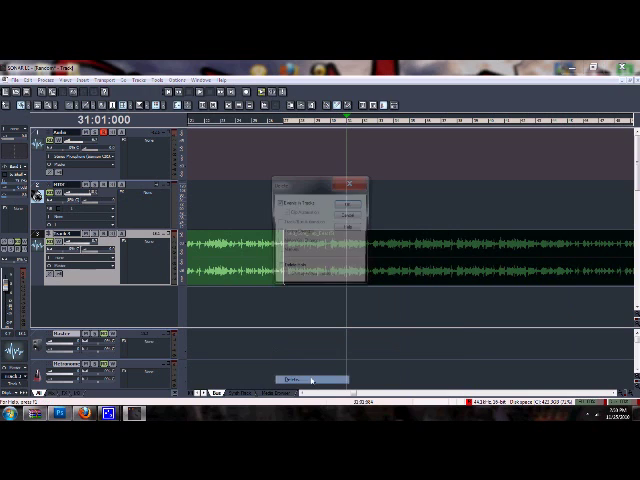
{"action": "left_click", "coordinate": [350, 190]}
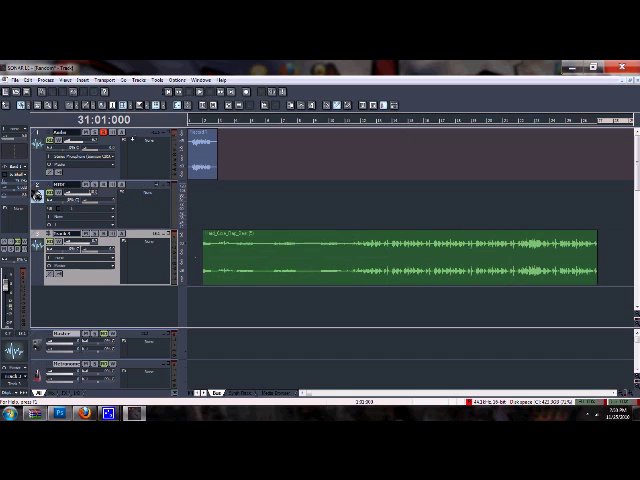
Step: Slide the trimmed beat clip to the project start and rewind the now time to bar 1
{"action": "left_click_drag", "start_coordinate": [389, 274], "coordinate": [374, 276]}
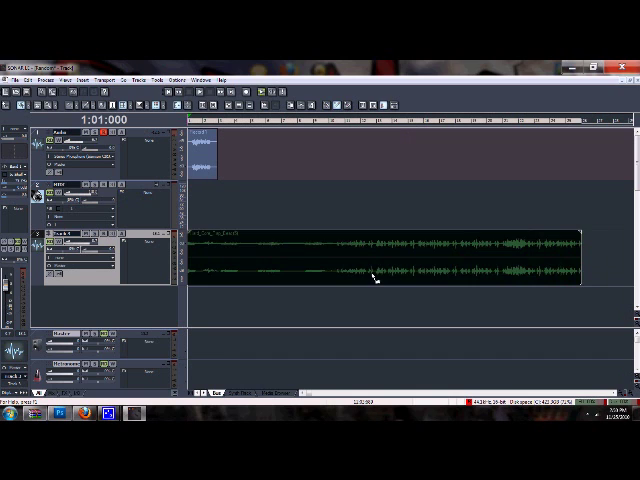
{"action": "left_click", "coordinate": [349, 301]}
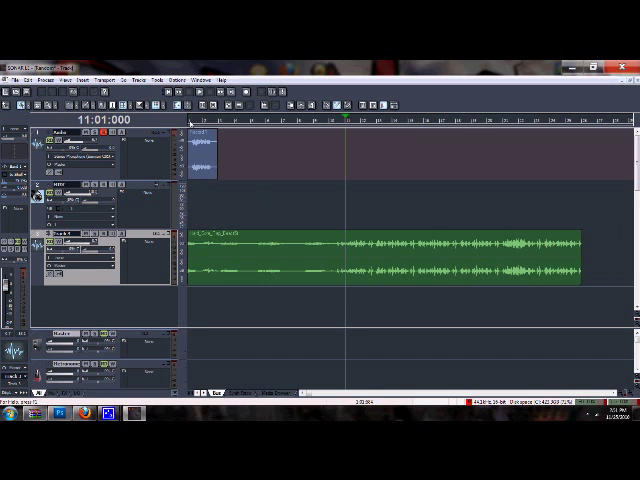
{"action": "left_click", "coordinate": [350, 260]}
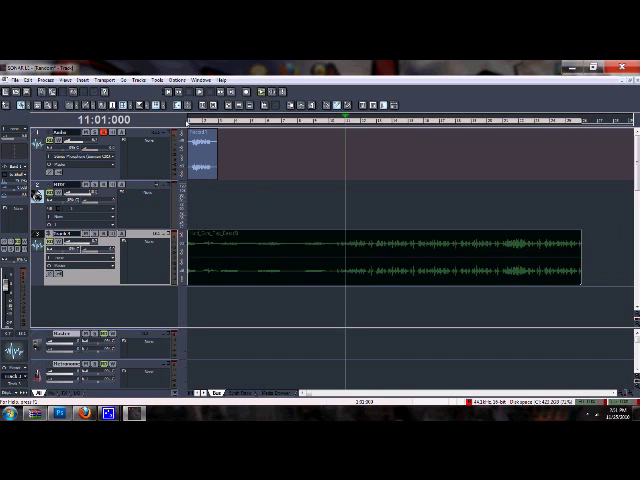
{"action": "left_click", "coordinate": [223, 322]}
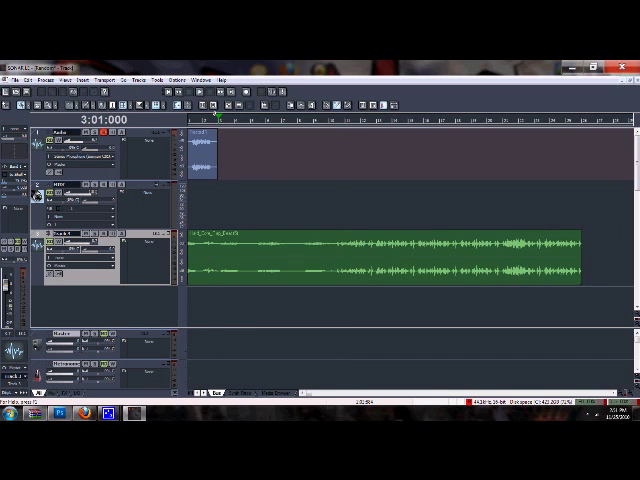
{"action": "key", "text": "w"}
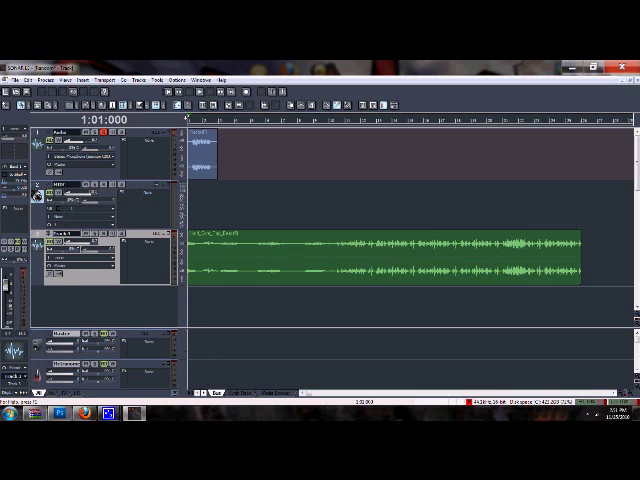